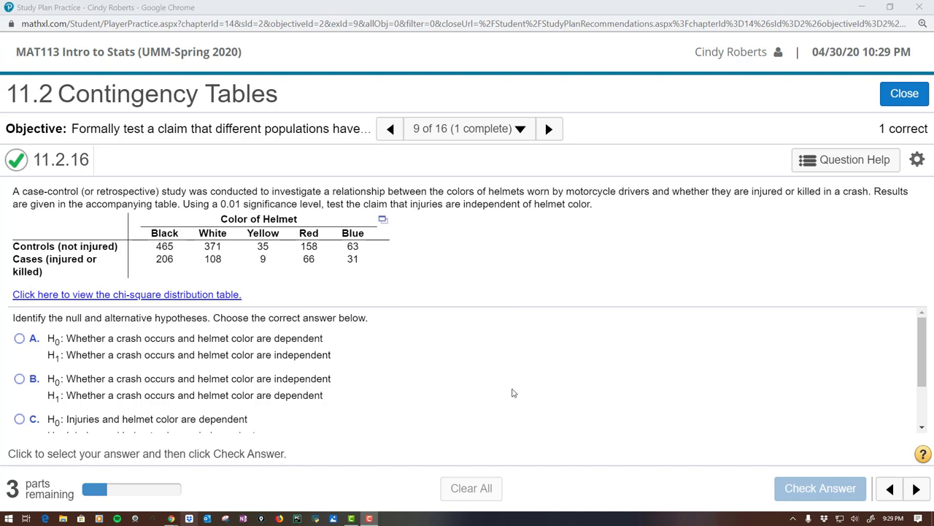
Step: Answer the hypotheses with option D (H0 independent, H1 dependent) and confirm it is correct
{"action": "scroll", "coordinate": [501, 381], "scroll_direction": "down", "scroll_amount": 1}
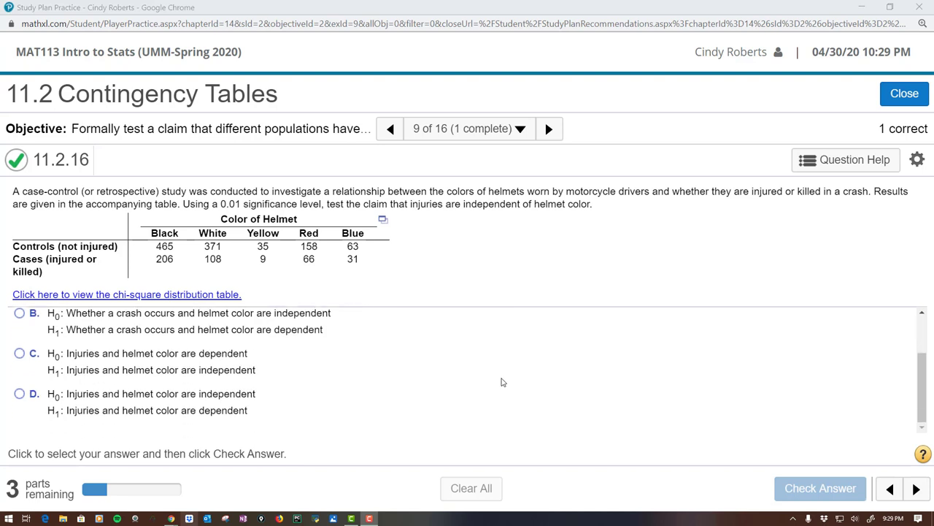
{"action": "left_click", "coordinate": [21, 394]}
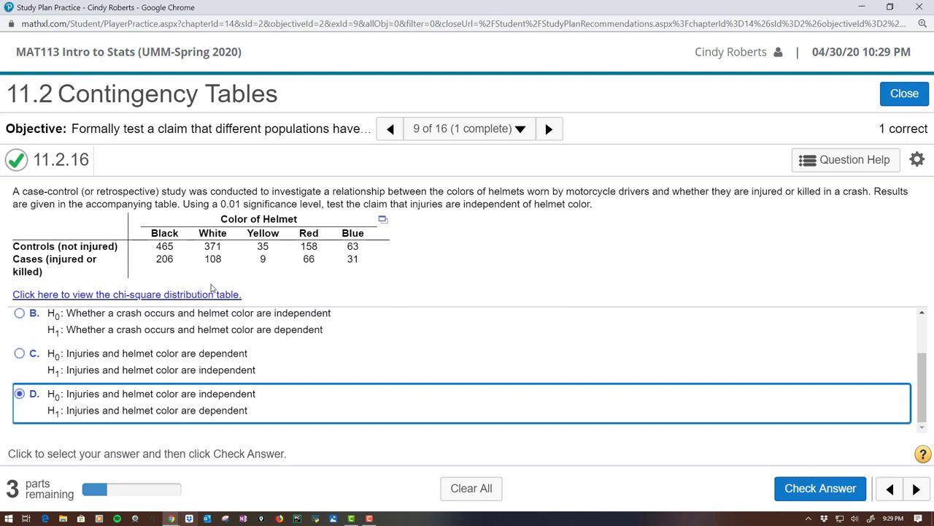
{"action": "left_click", "coordinate": [803, 495]}
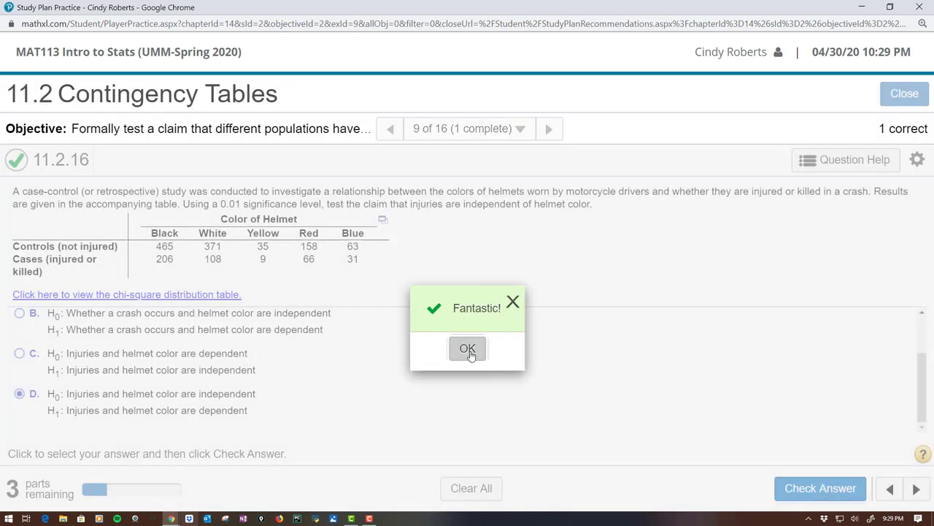
{"action": "left_click", "coordinate": [467, 349]}
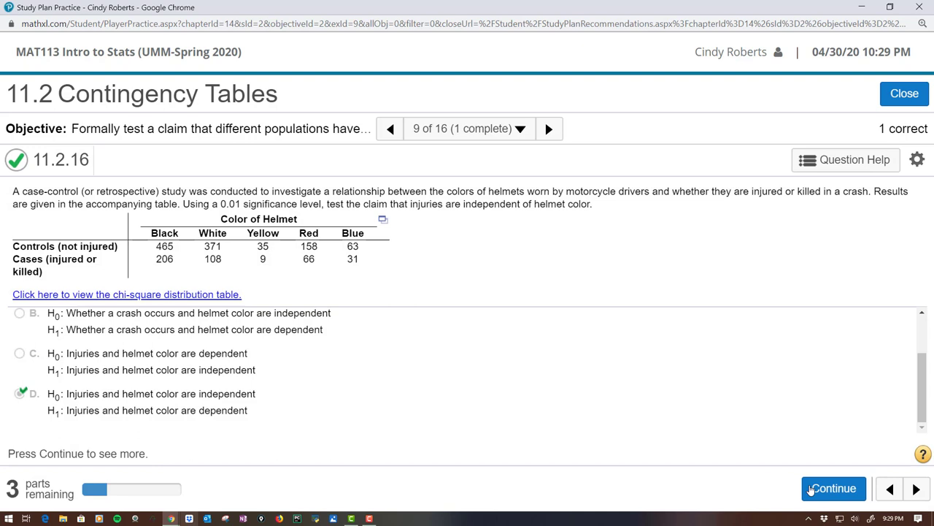
Step: Continue to the test-statistic part and show the export menu for the Color of Helmet table
{"action": "left_click", "coordinate": [832, 488]}
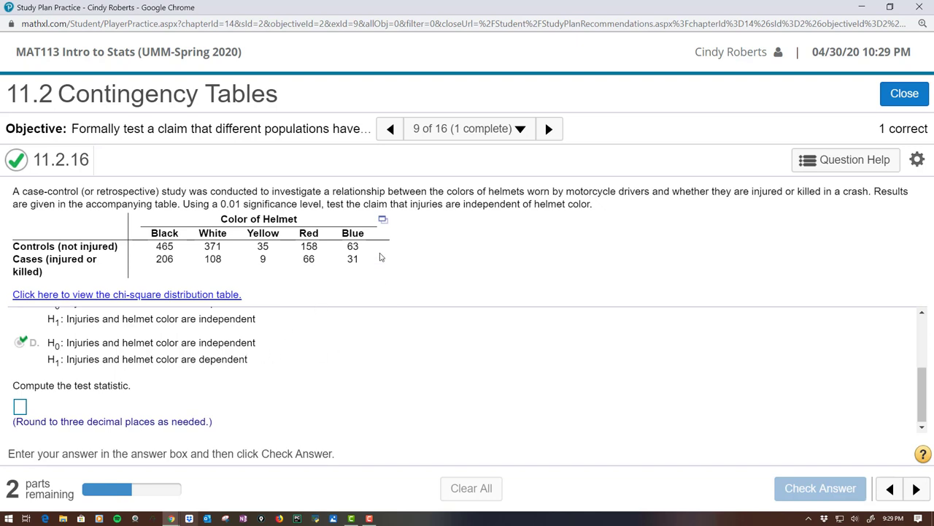
{"action": "left_click", "coordinate": [384, 221]}
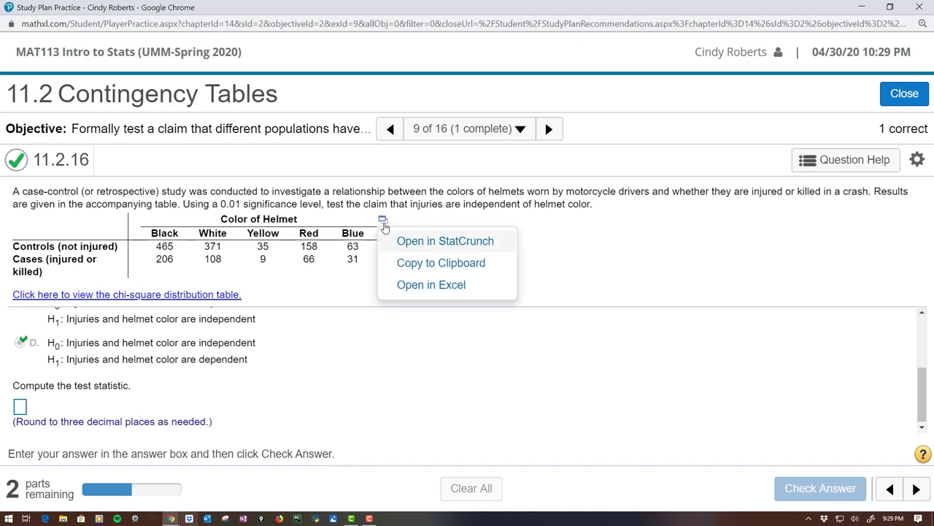
Step: Open the helmet data in StatCrunch and start Stat > Tables > Contingency > With Summary
{"action": "left_click", "coordinate": [410, 248]}
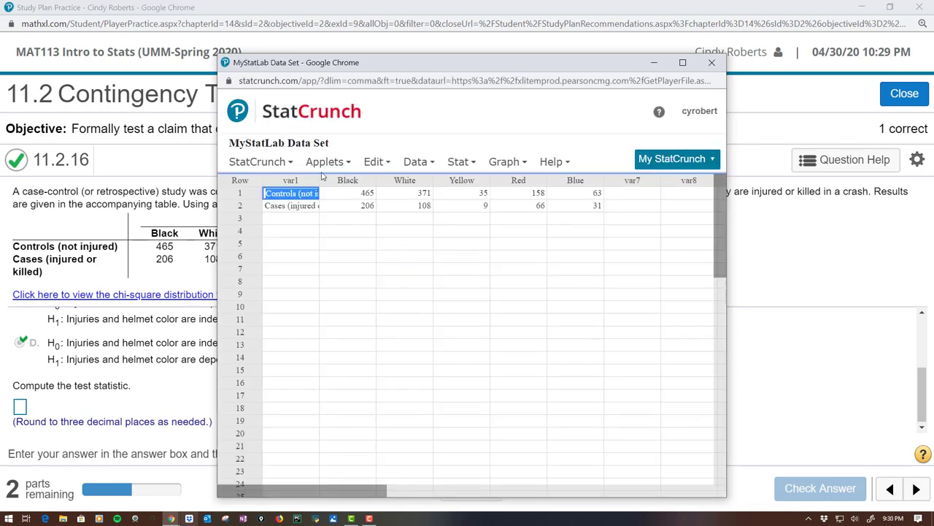
{"action": "left_click", "coordinate": [458, 163]}
{"action": "mouse_move", "coordinate": [475, 211]}
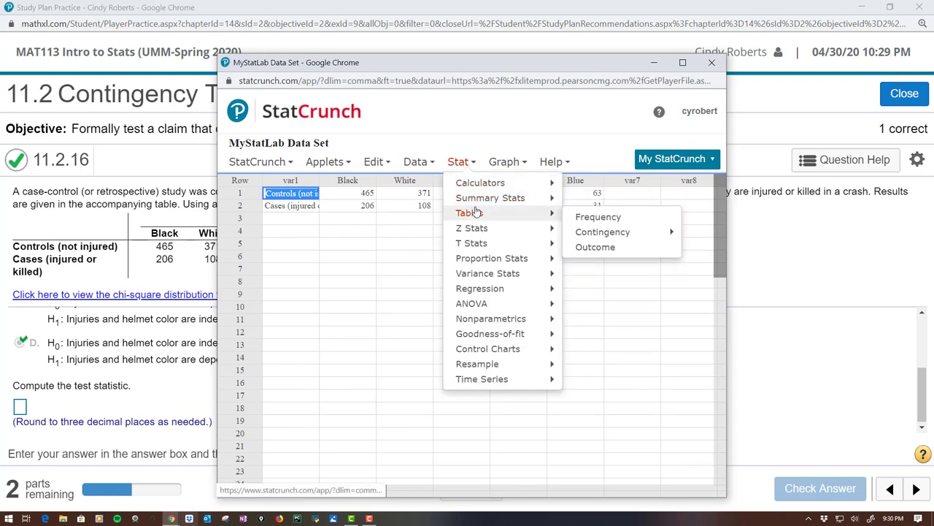
{"action": "mouse_move", "coordinate": [599, 235]}
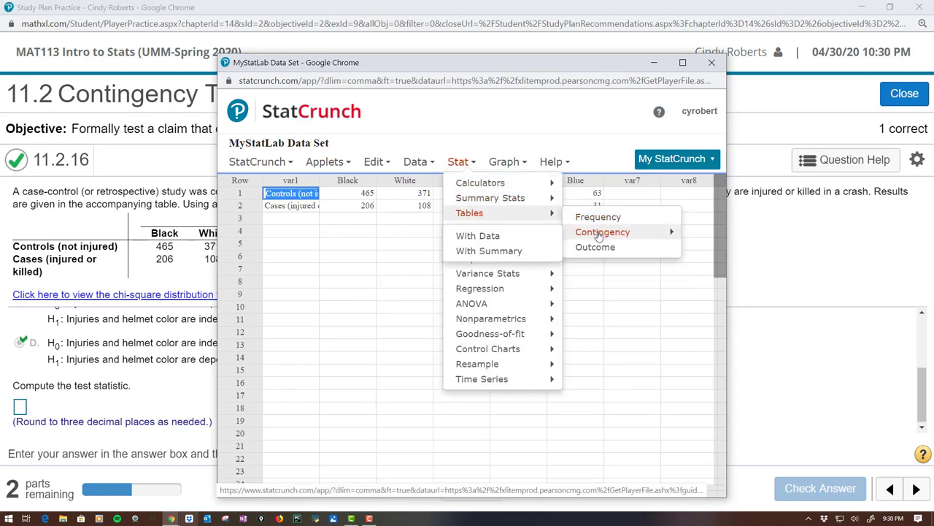
{"action": "left_click", "coordinate": [653, 231]}
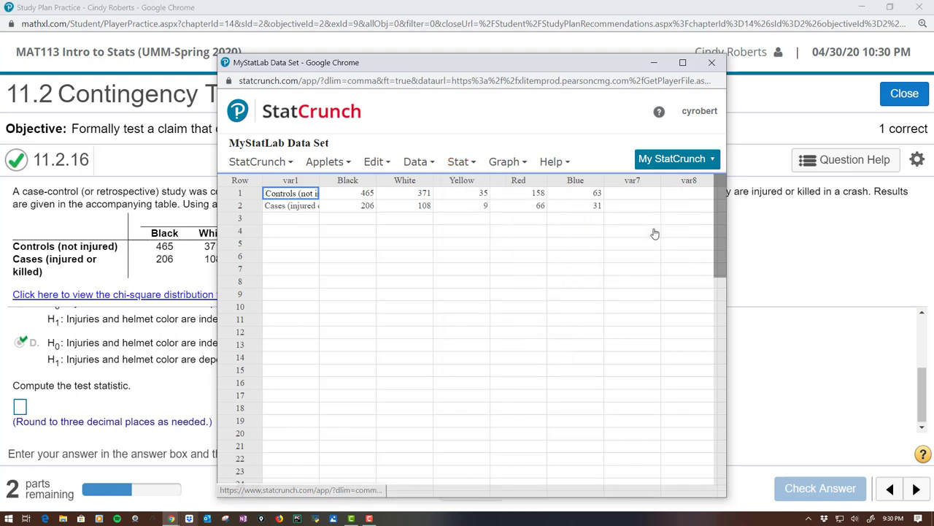
{"action": "left_click", "coordinate": [437, 167]}
{"action": "left_click", "coordinate": [458, 164]}
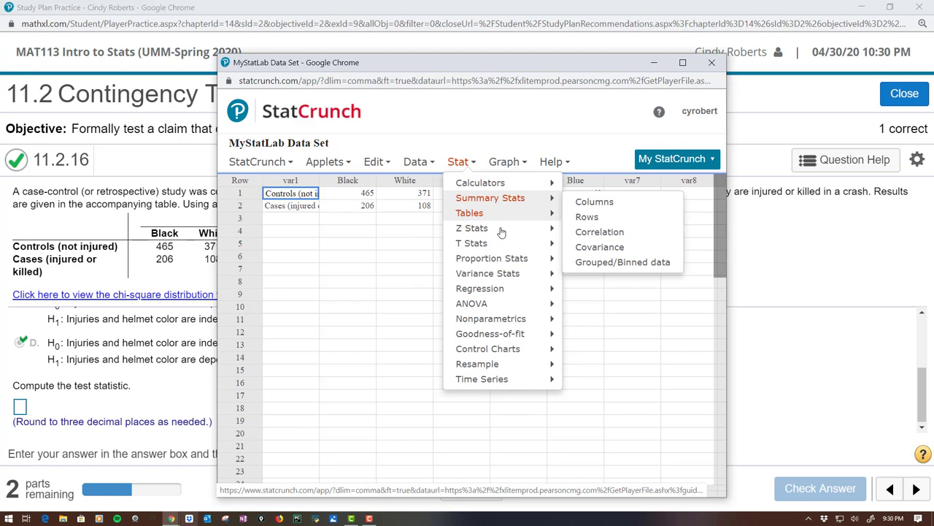
{"action": "mouse_move", "coordinate": [501, 228]}
{"action": "mouse_move", "coordinate": [546, 213]}
{"action": "mouse_move", "coordinate": [617, 231]}
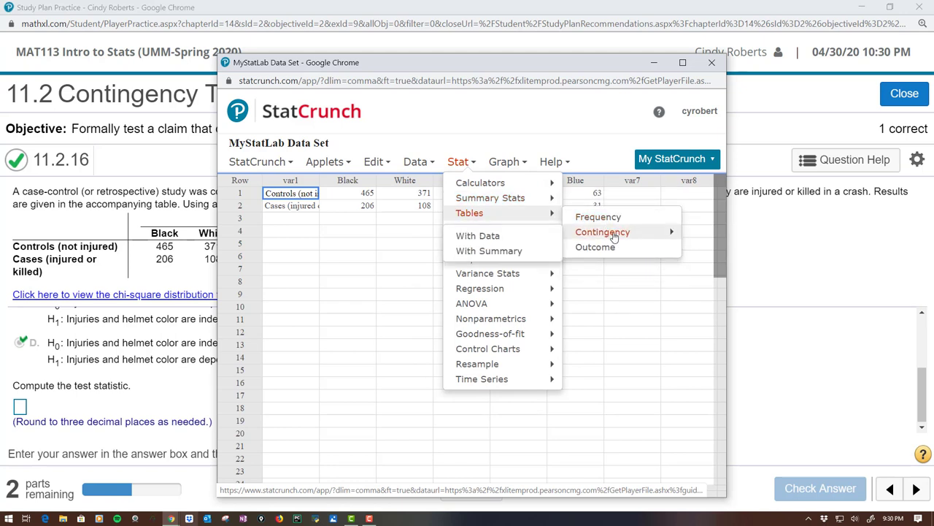
{"action": "left_click", "coordinate": [482, 251]}
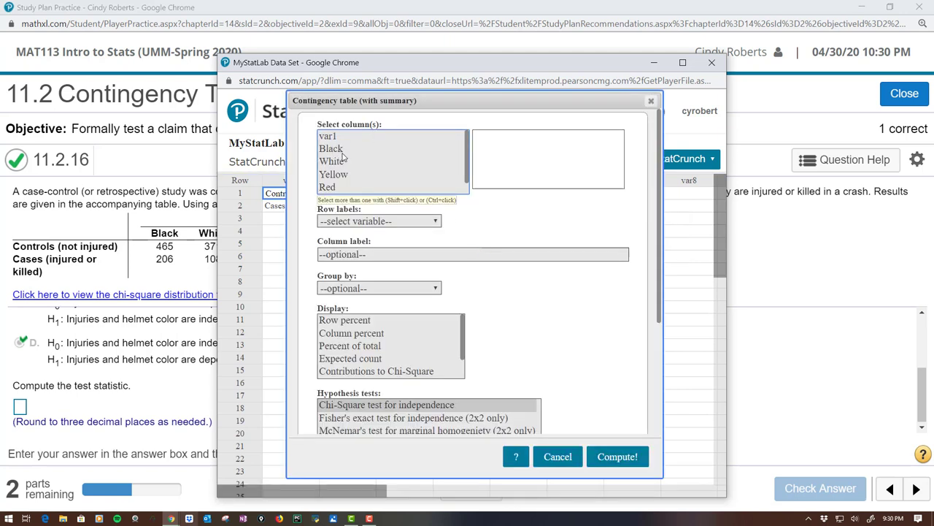
Step: Select the Black, White, Yellow, Red and Blue columns for the contingency table
{"action": "left_click", "coordinate": [340, 150]}
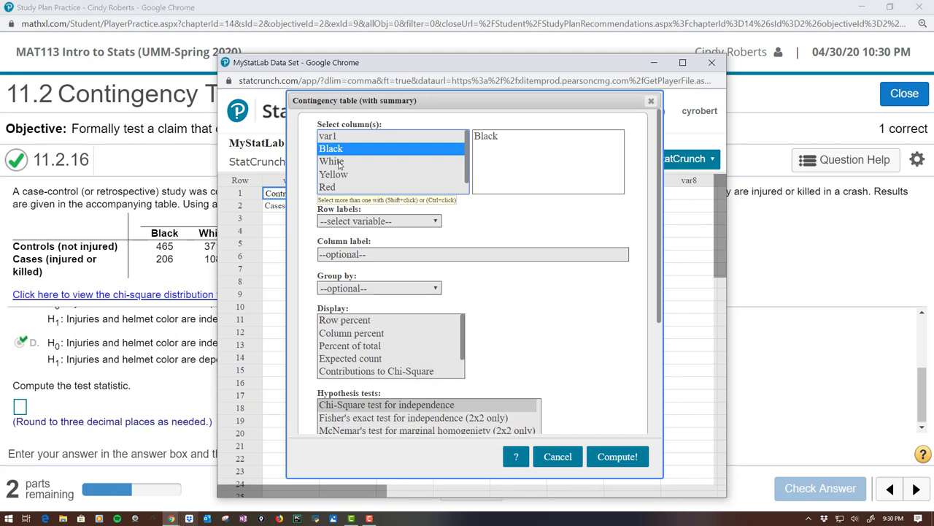
{"action": "left_click", "coordinate": [339, 162], "text": "ctrl"}
{"action": "left_click", "coordinate": [338, 175], "text": "ctrl"}
{"action": "left_click", "coordinate": [336, 186], "text": "ctrl"}
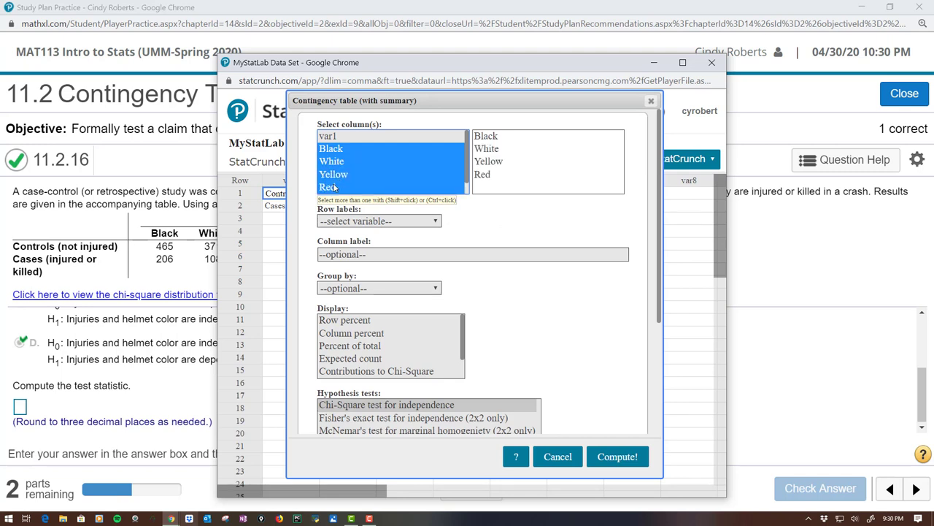
{"action": "scroll", "coordinate": [394, 173], "scroll_direction": "down", "scroll_amount": 1}
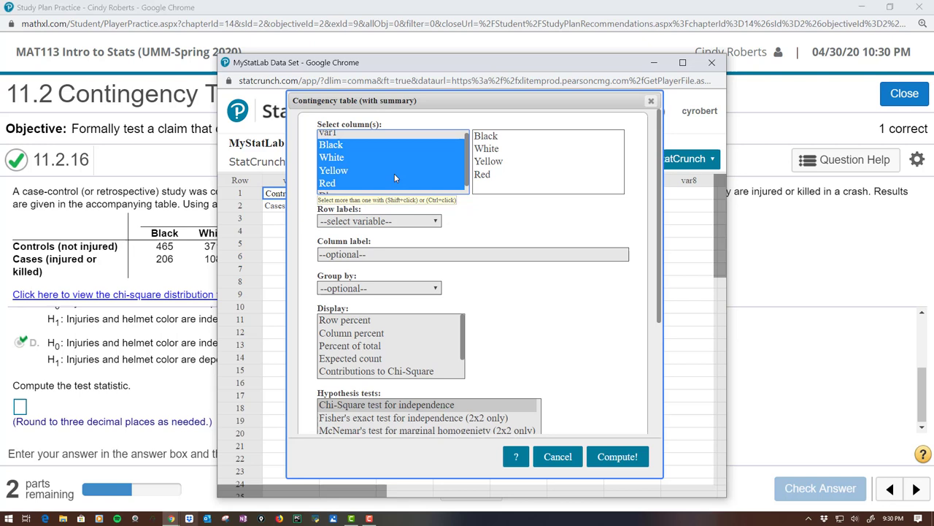
{"action": "left_click", "coordinate": [357, 187], "text": "ctrl"}
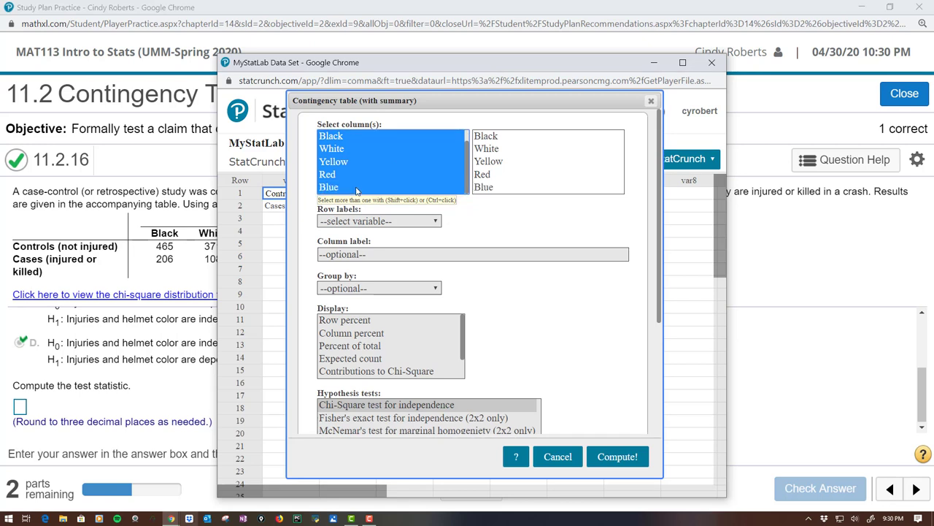
Step: Use var1 as row labels and compute the Chi-Square test for independence (12.151131)
{"action": "left_click", "coordinate": [394, 223]}
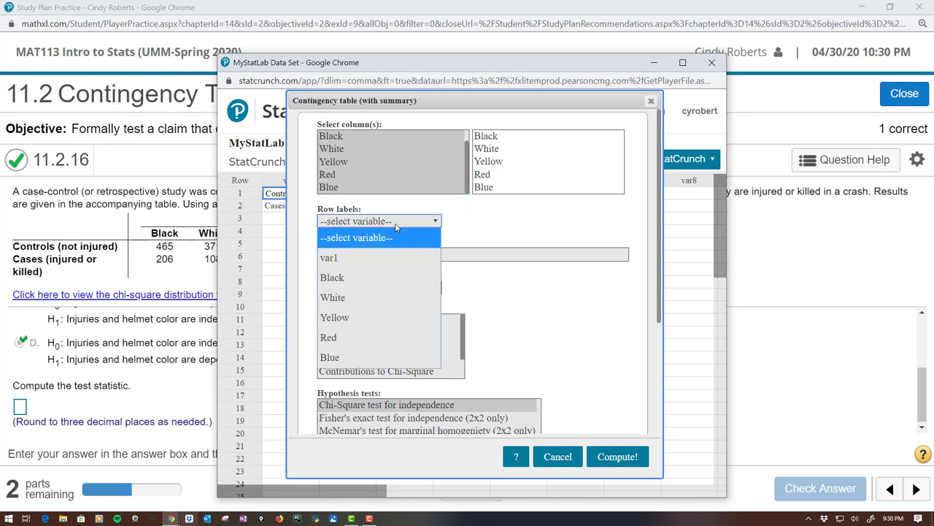
{"action": "left_click", "coordinate": [368, 257]}
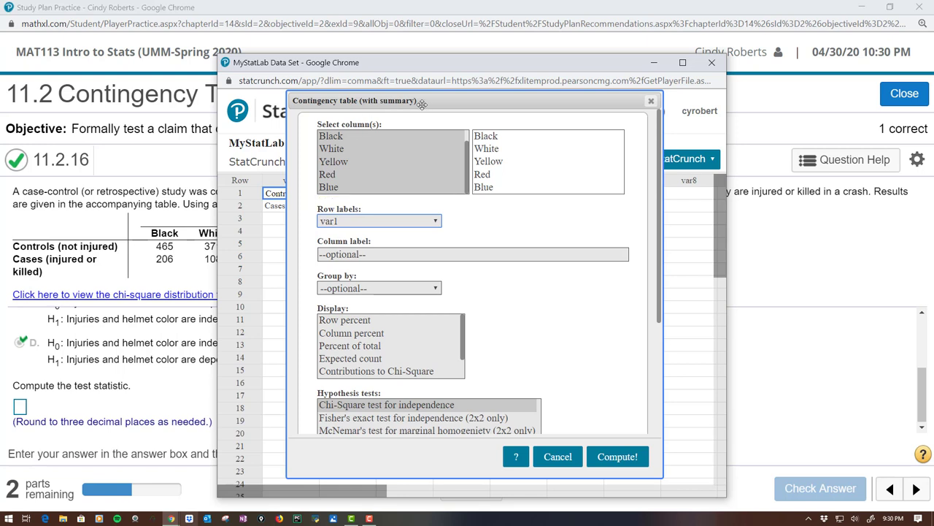
{"action": "left_click_drag", "start_coordinate": [431, 102], "coordinate": [493, 105]}
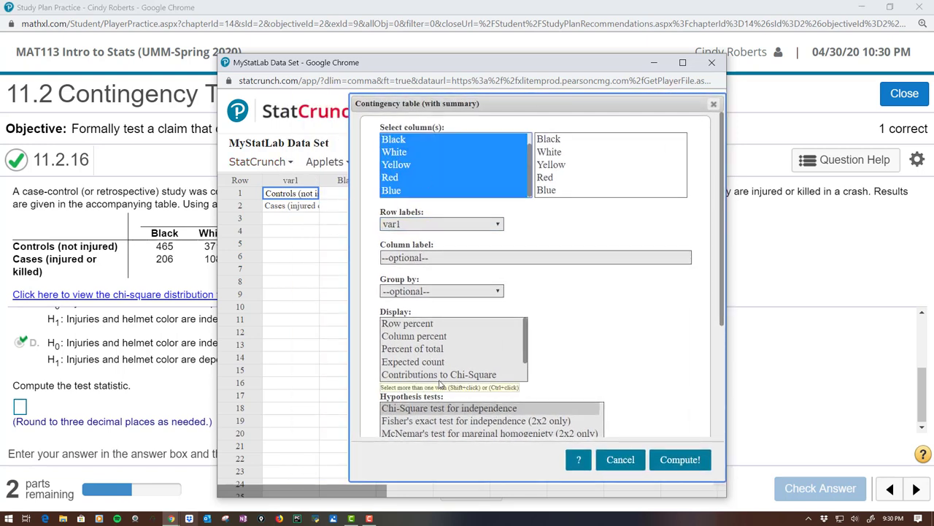
{"action": "left_click", "coordinate": [436, 410]}
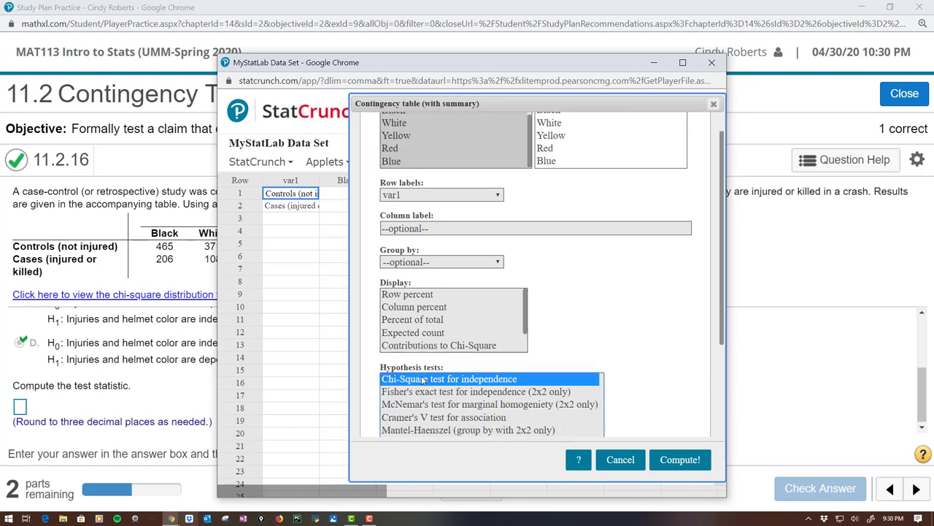
{"action": "left_click", "coordinate": [680, 460]}
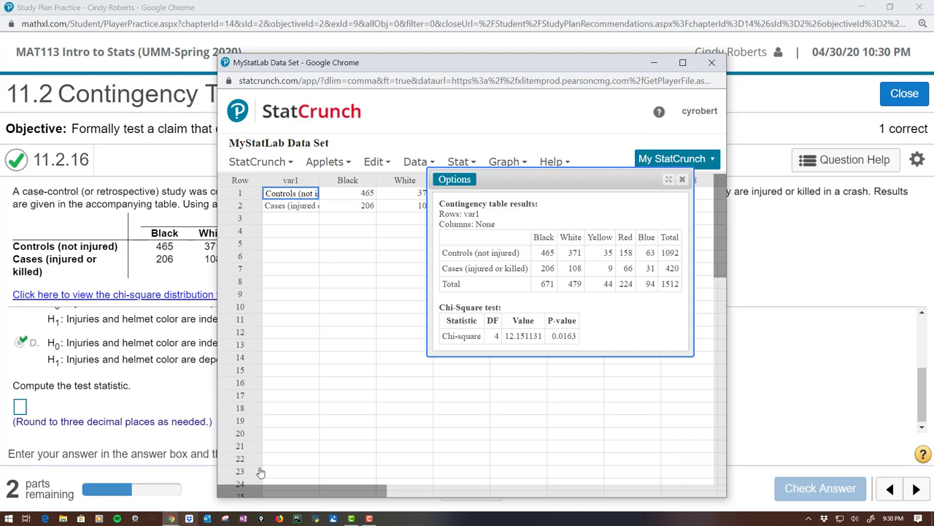
Step: Enter 12.151 as the test statistic, confirm it, and move the StatCrunch results aside
{"action": "left_click", "coordinate": [20, 407]}
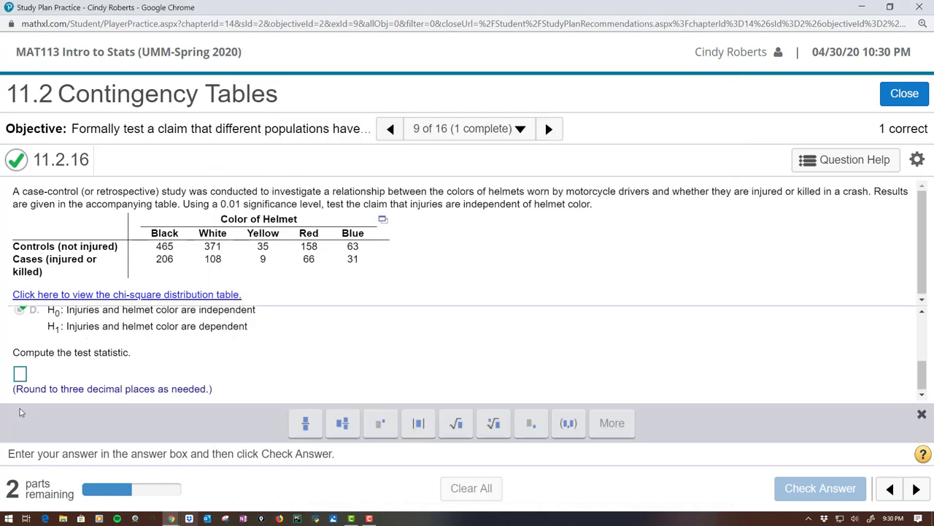
{"action": "left_click", "coordinate": [20, 376]}
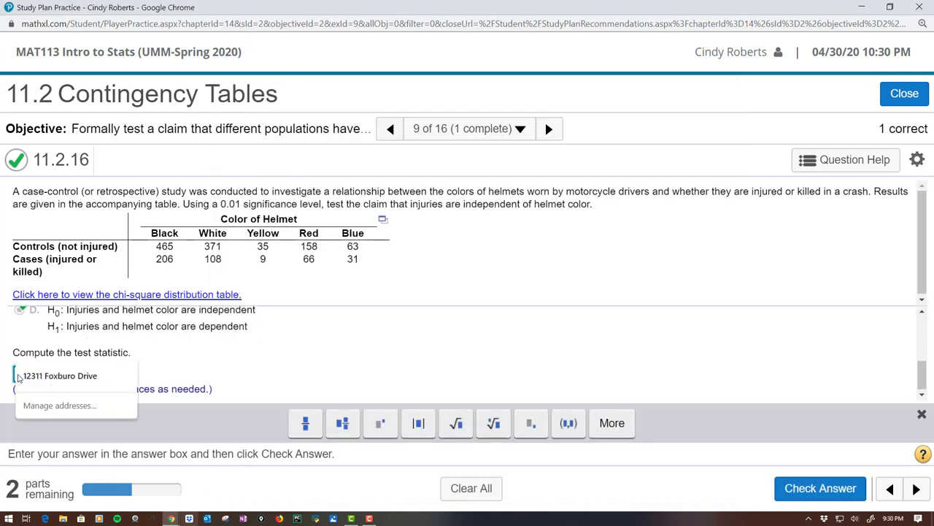
{"action": "type", "text": "12.151"}
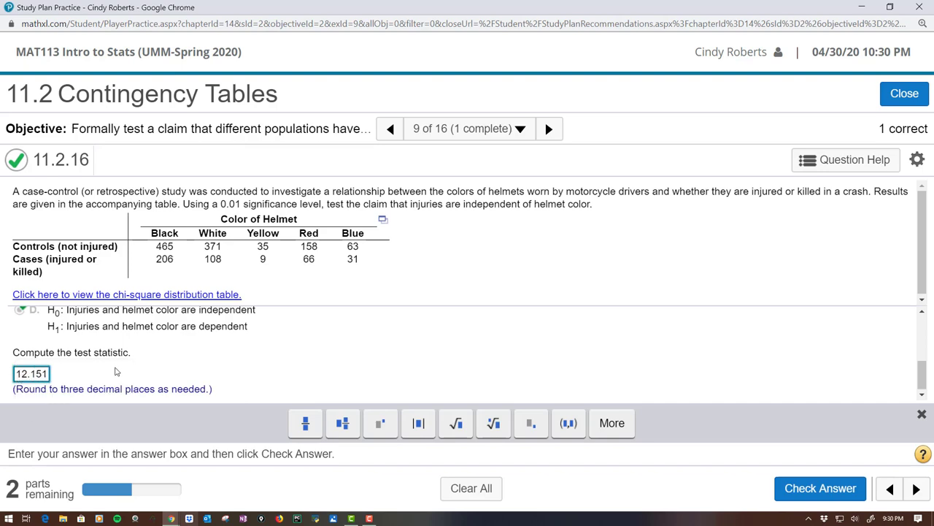
{"action": "key", "text": "Return"}
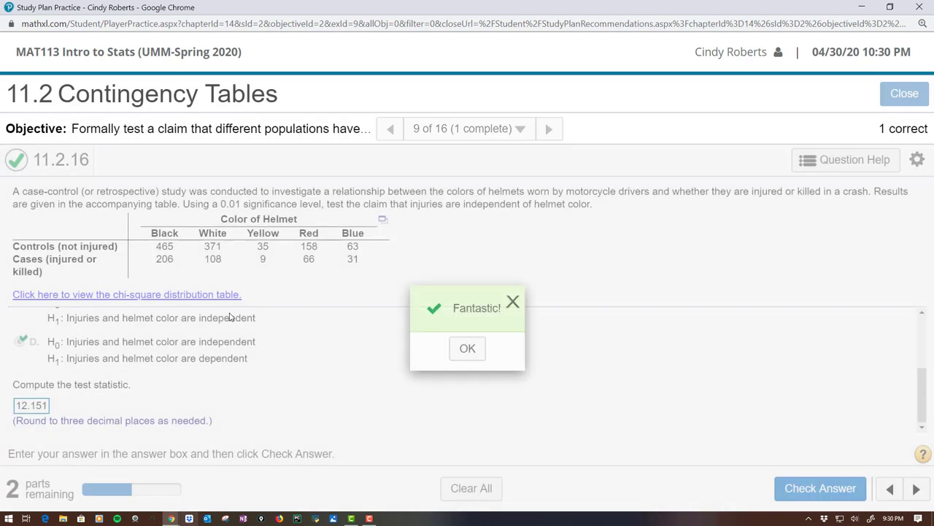
{"action": "left_click", "coordinate": [466, 348]}
{"action": "key", "text": "alt+Tab"}
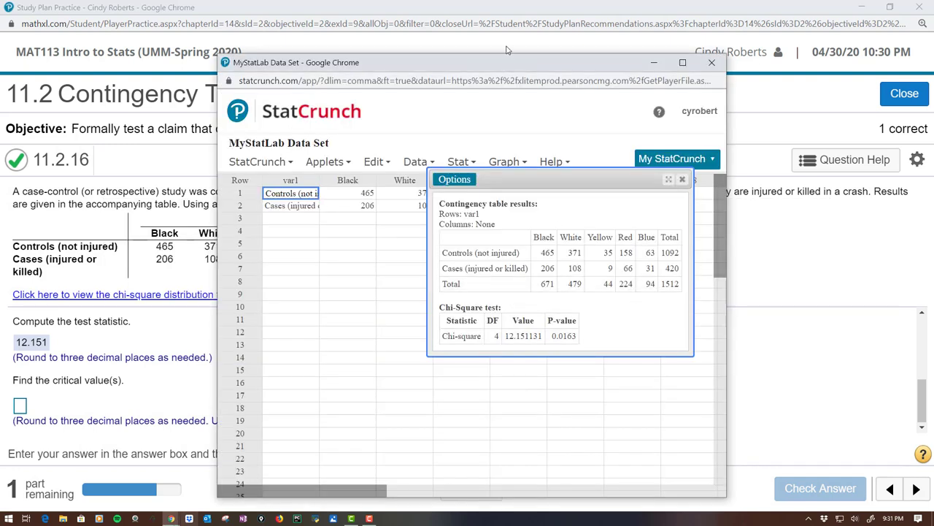
{"action": "left_click_drag", "start_coordinate": [500, 67], "coordinate": [635, 100]}
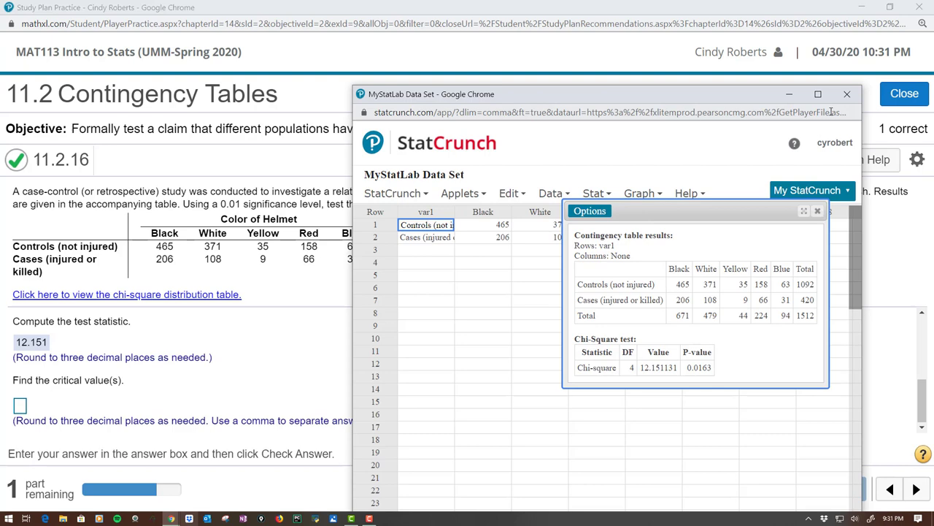
Step: Close the StatCrunch results and place the chi-square distribution table beside the question
{"action": "left_click", "coordinate": [845, 96]}
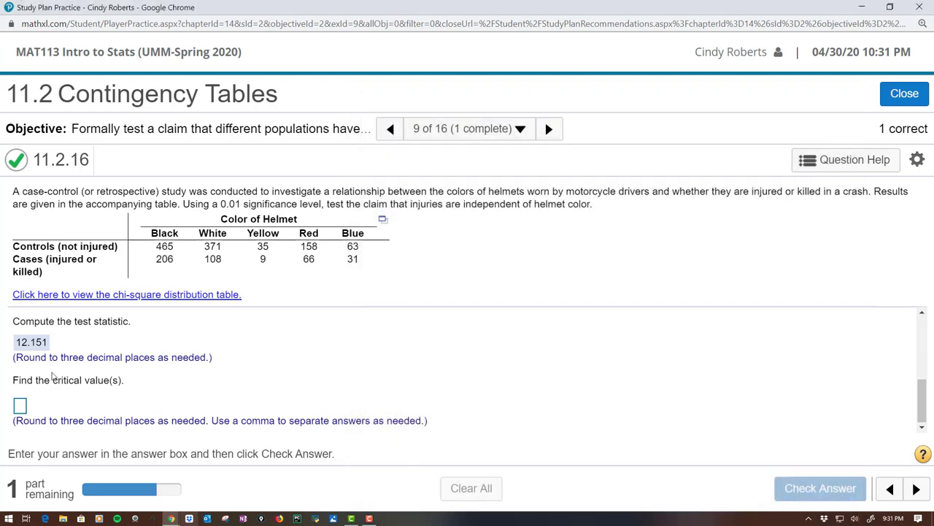
{"action": "left_click", "coordinate": [168, 296]}
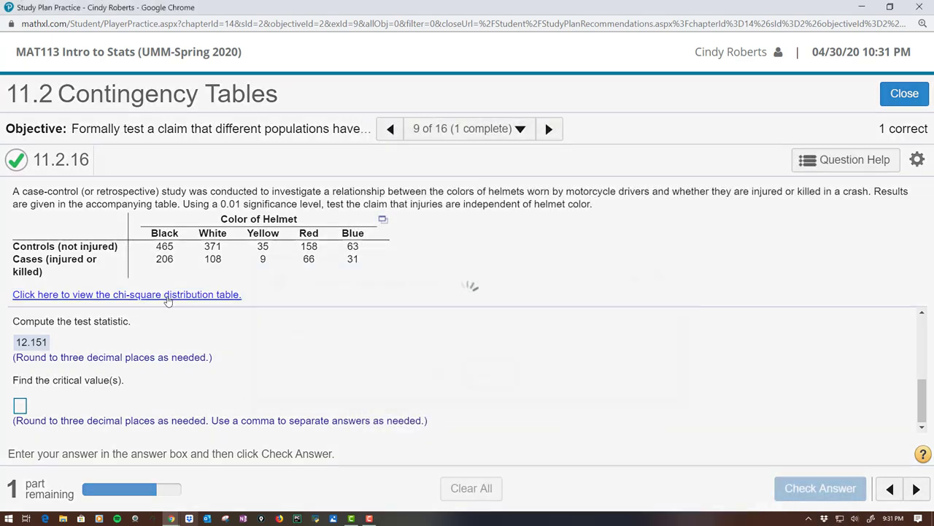
{"action": "left_click_drag", "start_coordinate": [450, 276], "coordinate": [630, 222]}
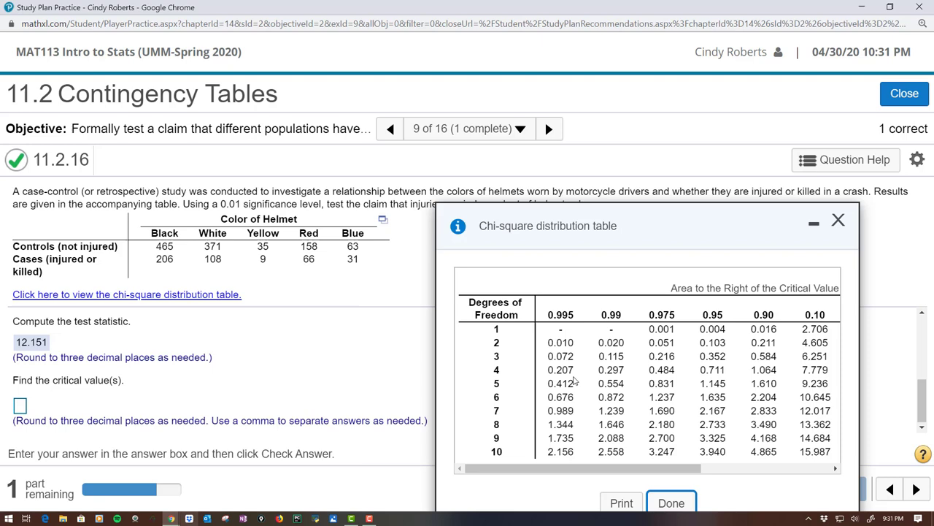
Step: Read the 0.01 column and submit 13.277 as the critical value, confirming it correct
{"action": "left_click", "coordinate": [672, 472]}
{"action": "left_click_drag", "start_coordinate": [671, 472], "coordinate": [787, 453]}
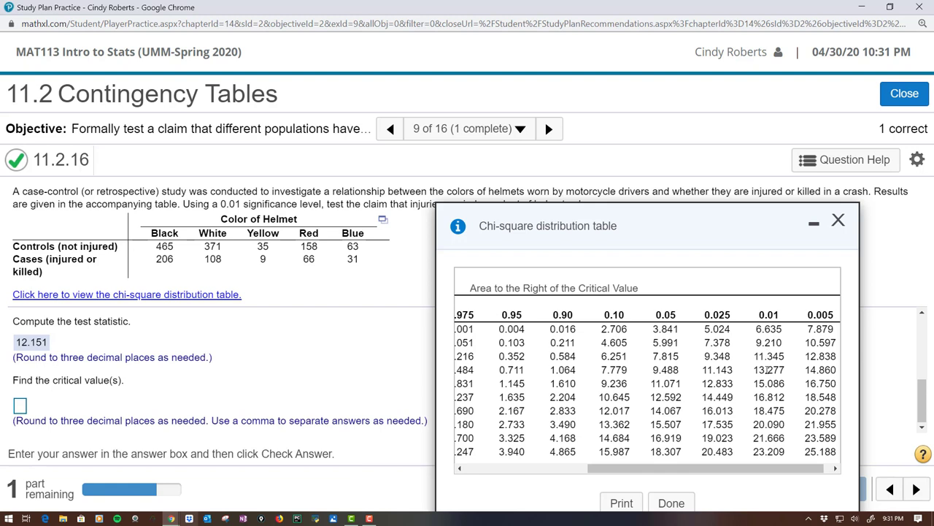
{"action": "left_click", "coordinate": [20, 406]}
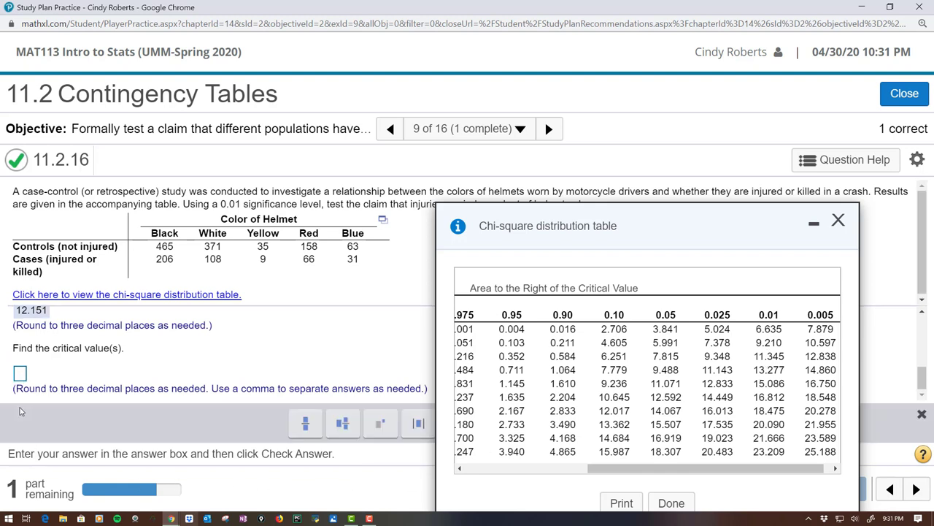
{"action": "type", "text": "13"}
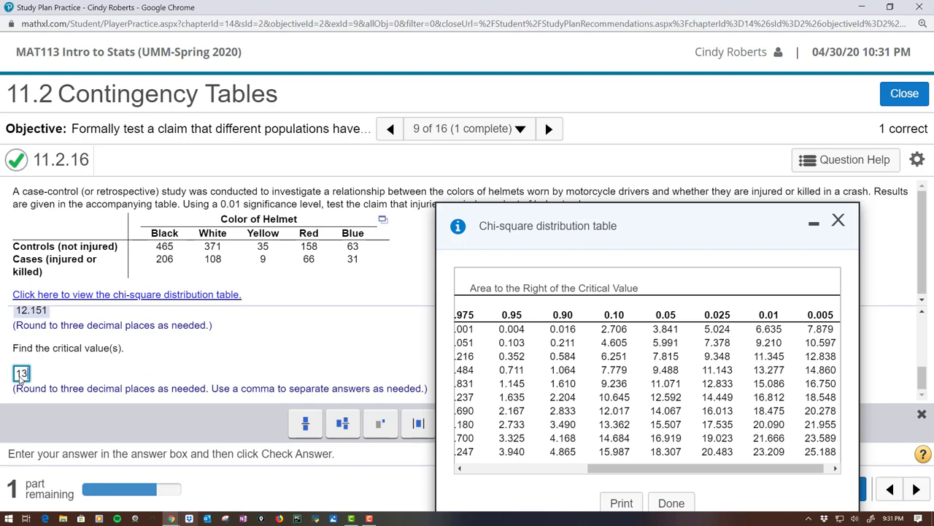
{"action": "type", "text": ".277"}
{"action": "left_click", "coordinate": [838, 219]}
{"action": "left_click", "coordinate": [852, 494]}
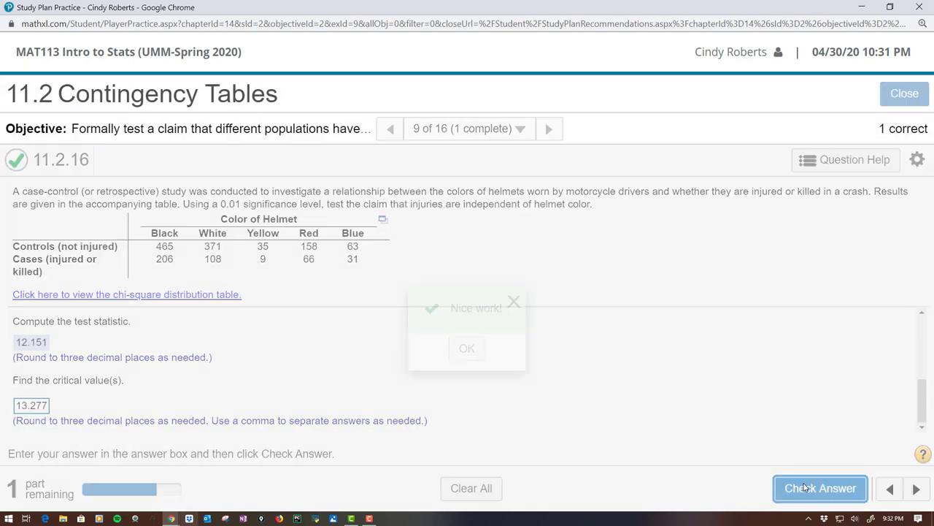
{"action": "left_click", "coordinate": [466, 350]}
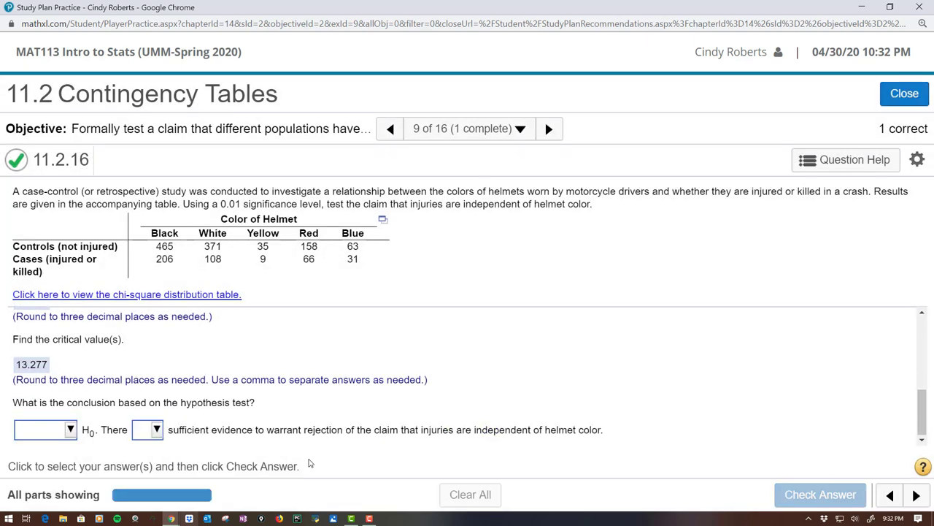
Step: Set the hypothesis decision to 'Fail to reject' H0
{"action": "scroll", "coordinate": [125, 423], "scroll_direction": "up", "scroll_amount": 3}
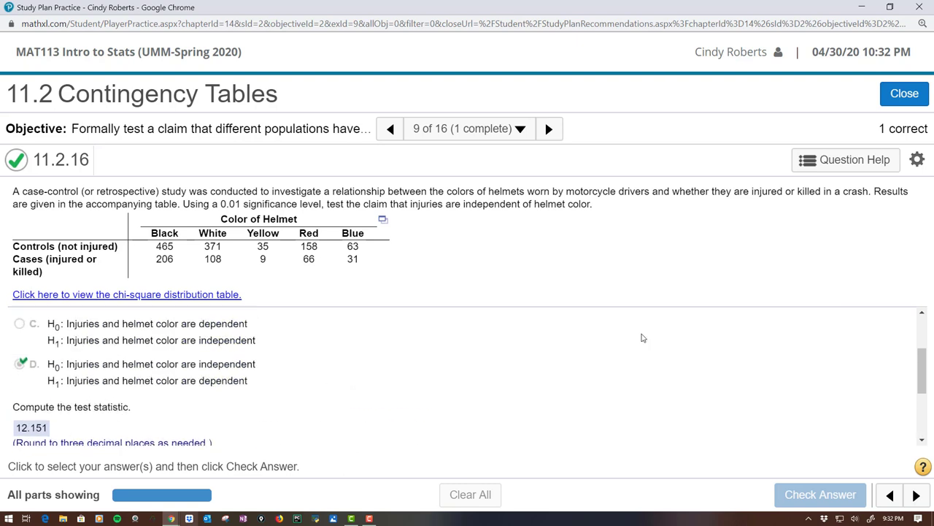
{"action": "left_click_drag", "start_coordinate": [918, 372], "coordinate": [918, 399]}
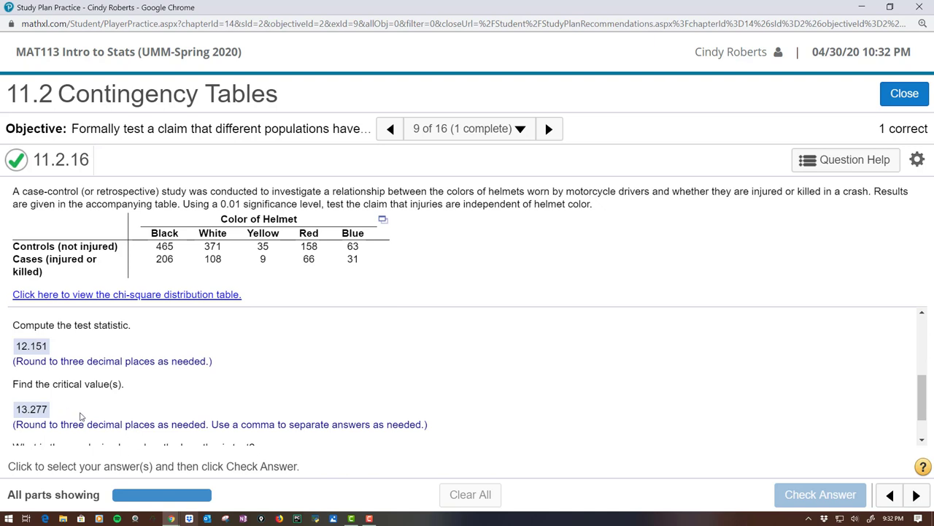
{"action": "scroll", "coordinate": [84, 416], "scroll_direction": "down", "scroll_amount": 1}
{"action": "left_click", "coordinate": [70, 430]}
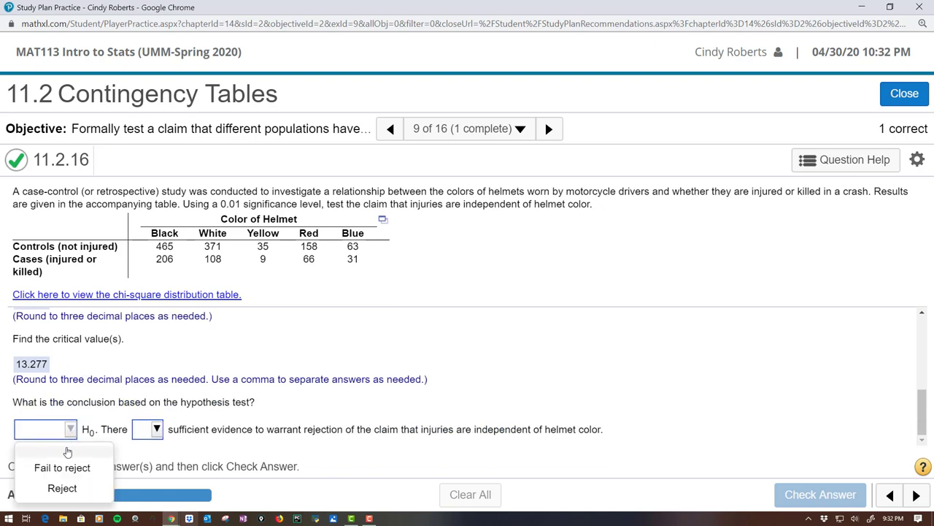
{"action": "left_click", "coordinate": [71, 469]}
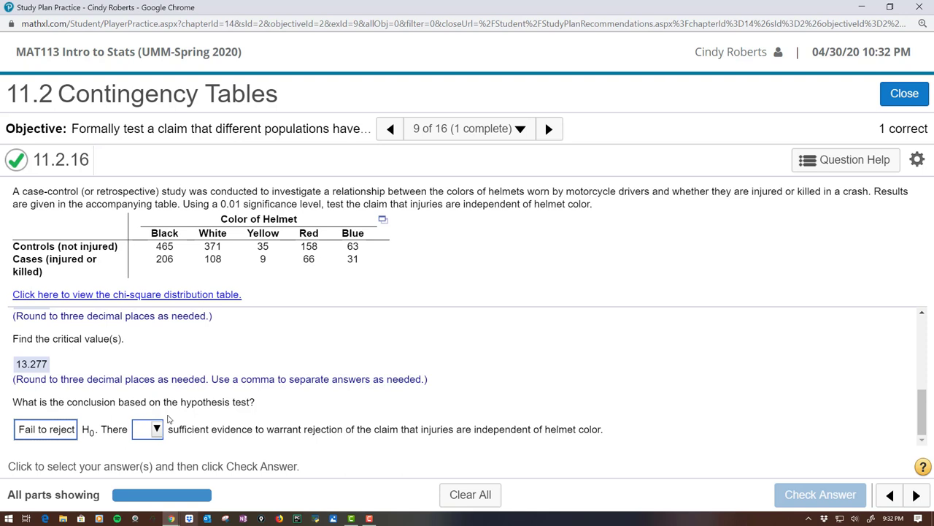
Step: Set the evidence statement to 'is not' sufficient evidence and submit the conclusion
{"action": "scroll", "coordinate": [243, 391], "scroll_direction": "up", "scroll_amount": 2}
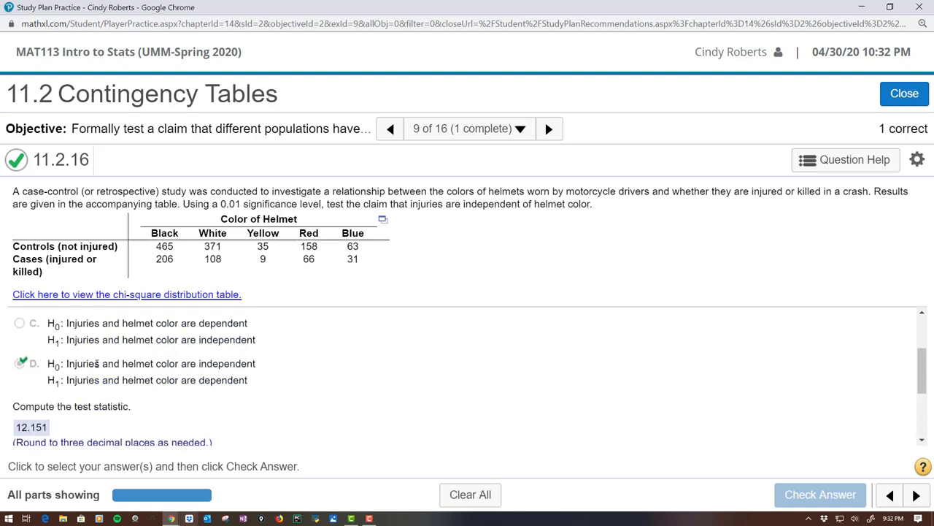
{"action": "scroll", "coordinate": [388, 379], "scroll_direction": "down", "scroll_amount": 2}
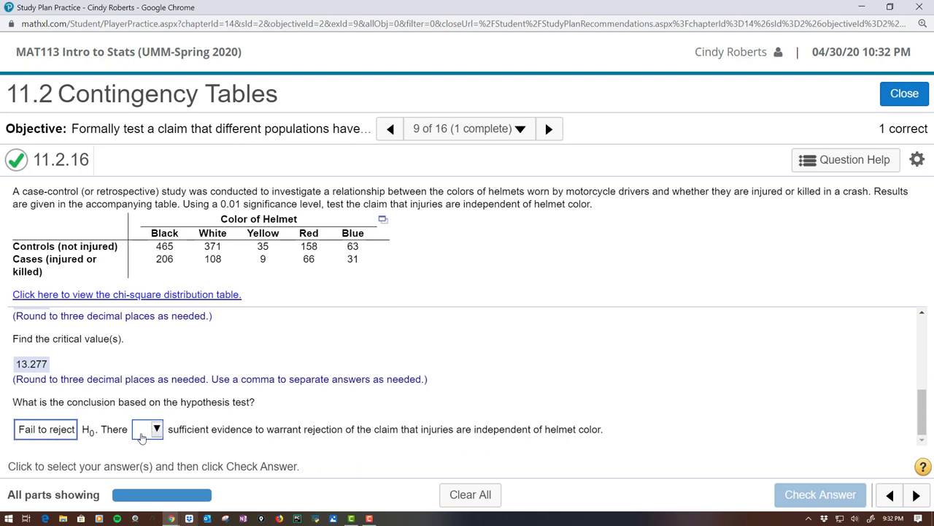
{"action": "left_click", "coordinate": [157, 432]}
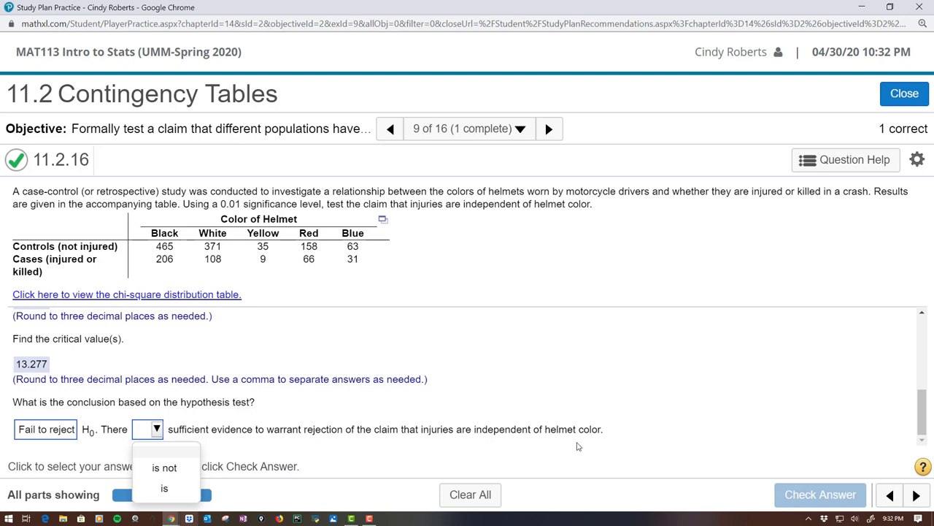
{"action": "left_click", "coordinate": [175, 467]}
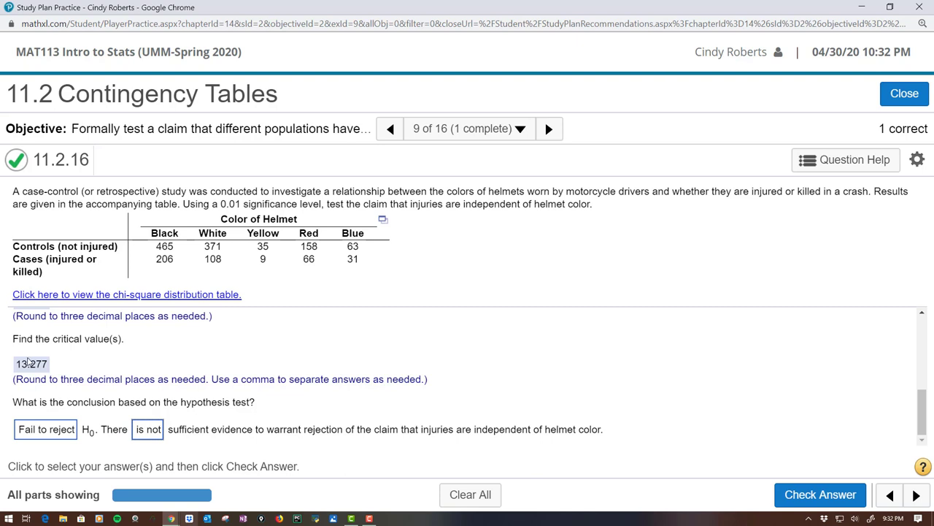
{"action": "left_click", "coordinate": [805, 496]}
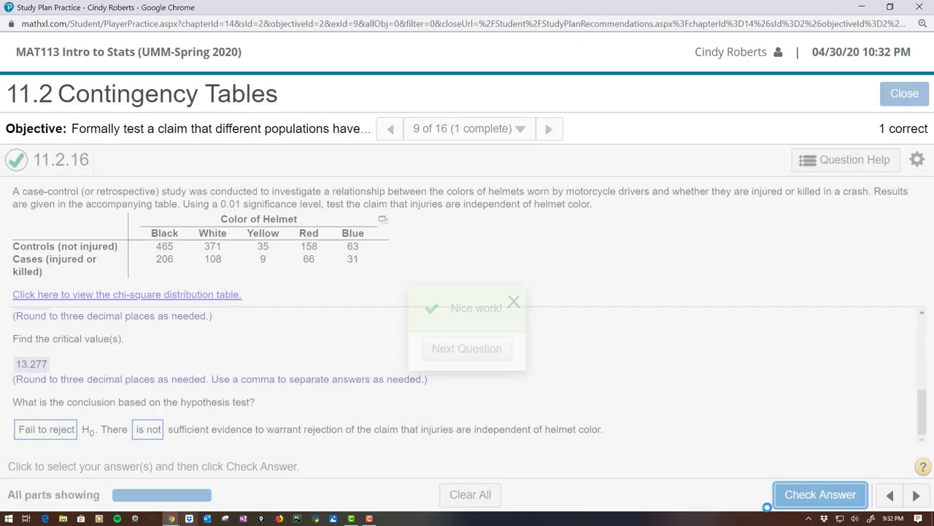